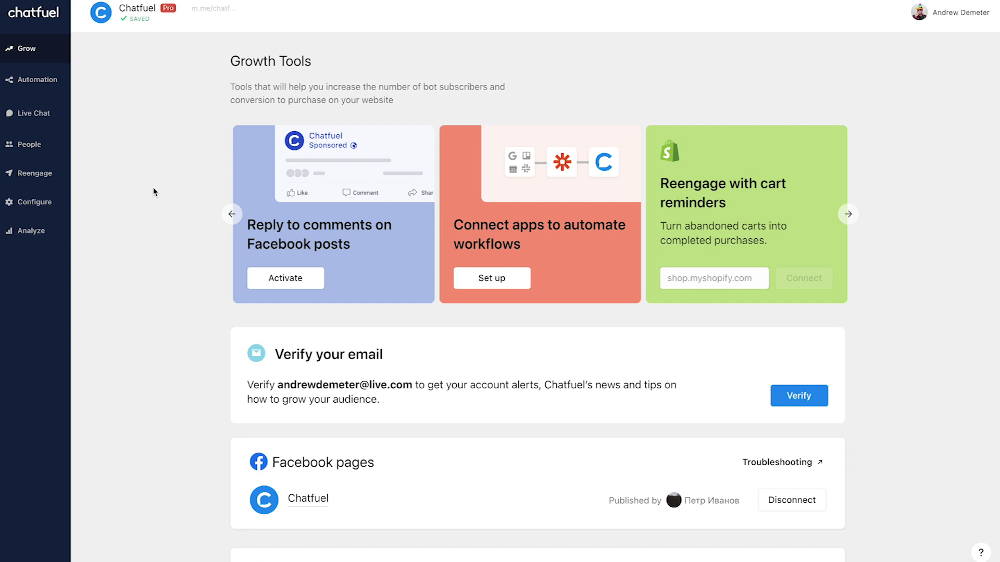
# - Open the Promo flow from Automation > Flows, widen the canvas, and add a text element to the Flow card
pyautogui.scroll(-5, 154, 192)
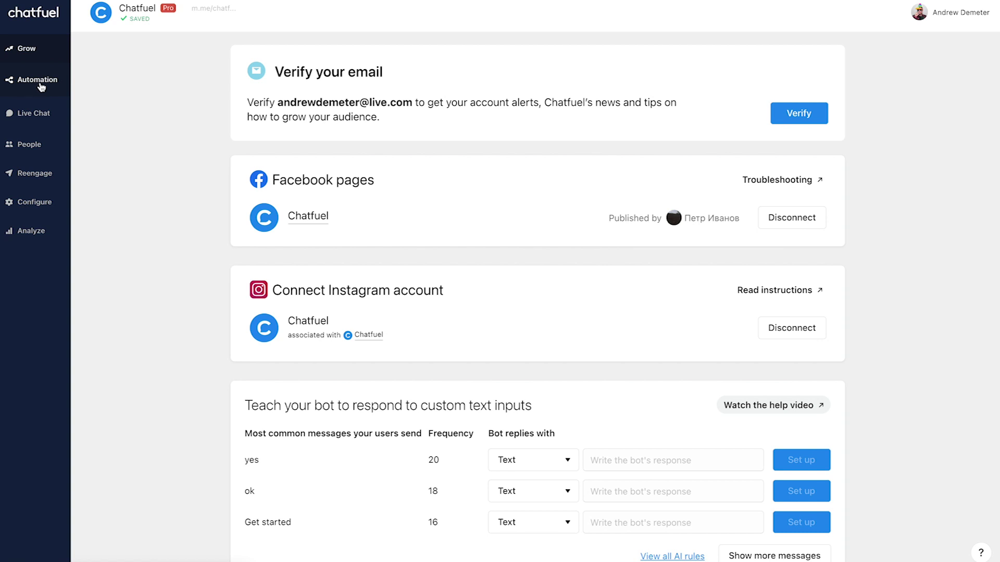
pyautogui.click(41, 86)
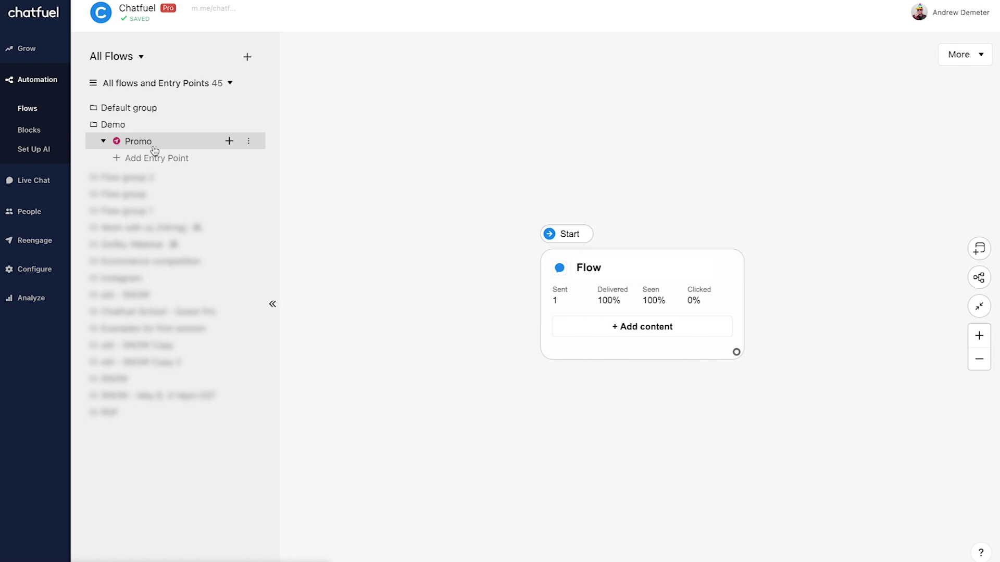
pyautogui.click(272, 305)
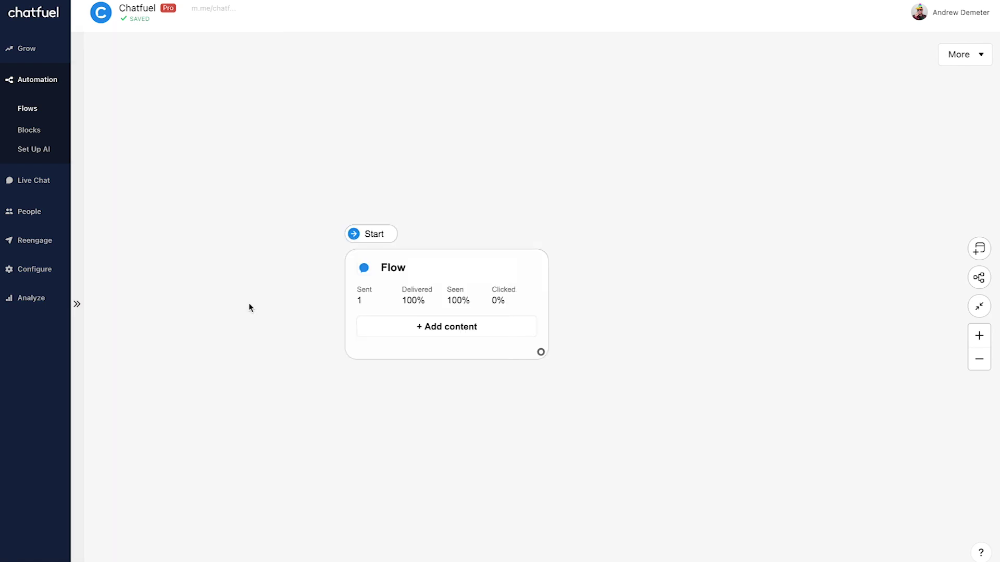
pyautogui.moveTo(230, 298); pyautogui.dragTo(266, 280)
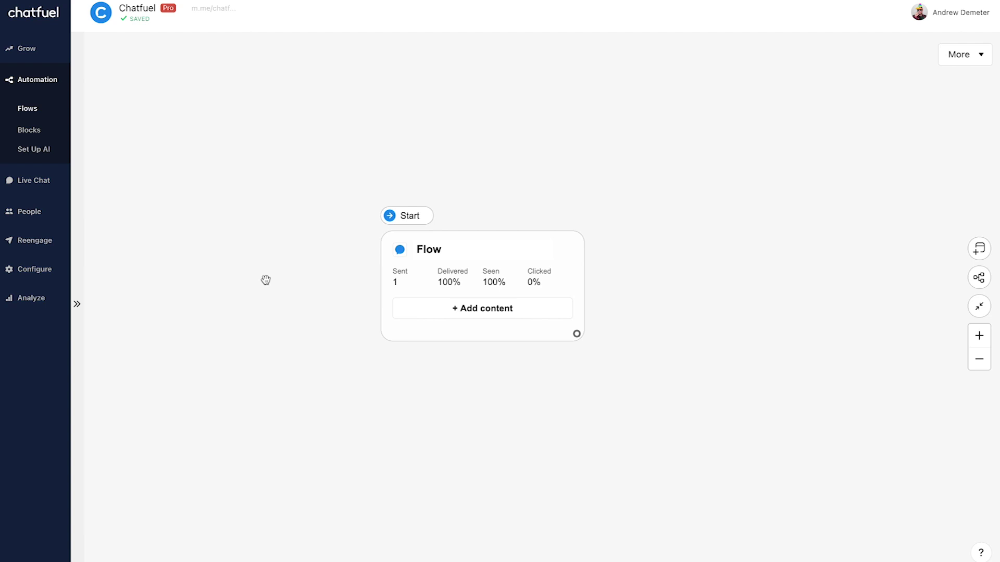
pyautogui.click(425, 310)
# - Have the first card ask "What's your email?" and store the reply as Email in {{email}}
pyautogui.click(531, 346)
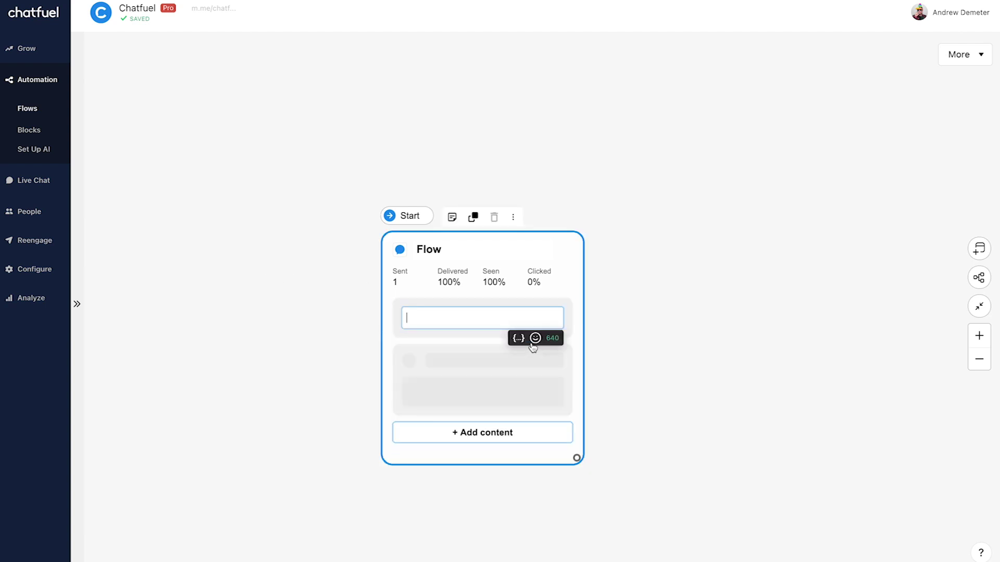
pyautogui.write("What's")
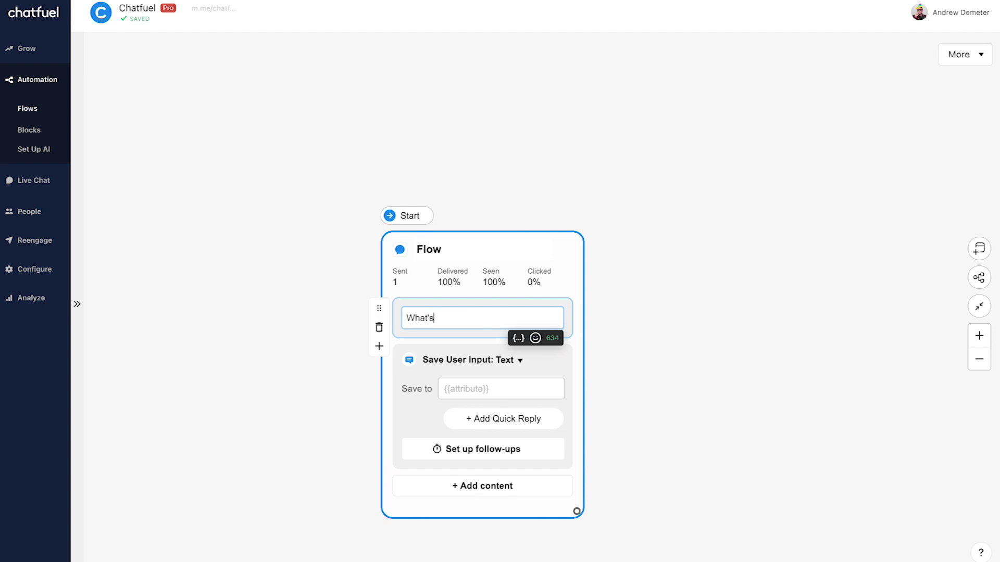
pyautogui.write(' your email?')
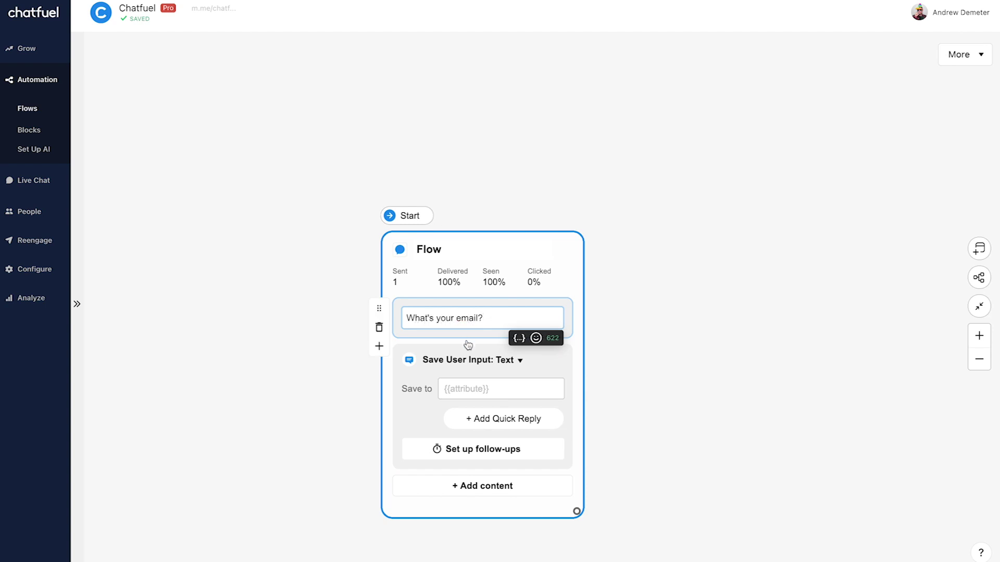
pyautogui.click(517, 361)
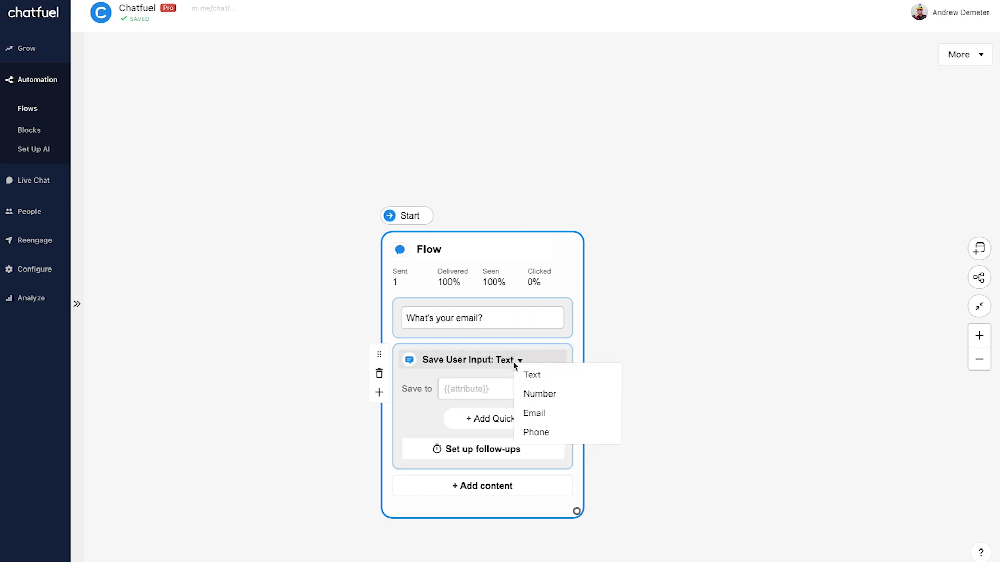
pyautogui.click(564, 412)
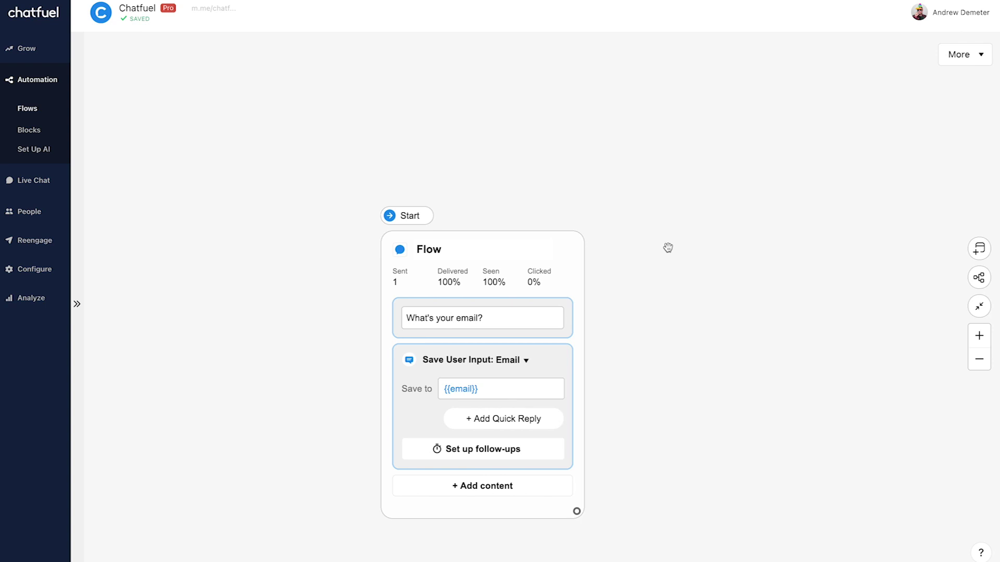
pyautogui.click(668, 248)
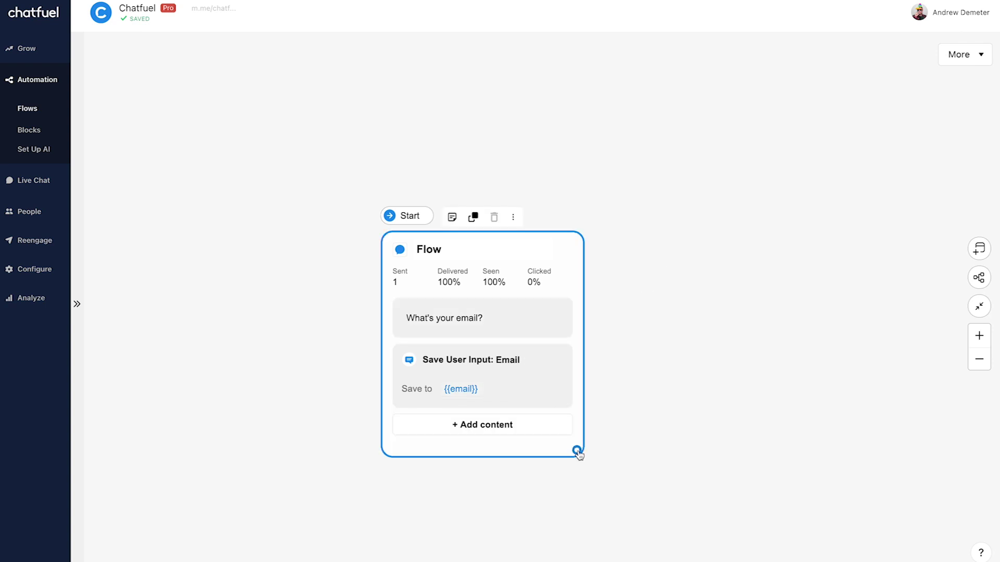
# - Connect the first card to a new Send Message block
pyautogui.moveTo(577, 451); pyautogui.dragTo(736, 213)
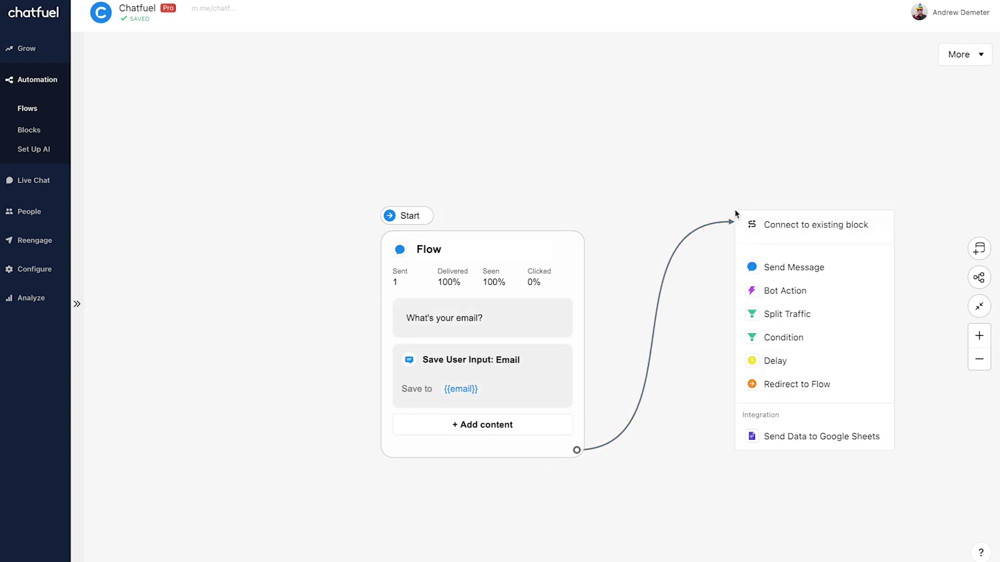
pyautogui.click(850, 267)
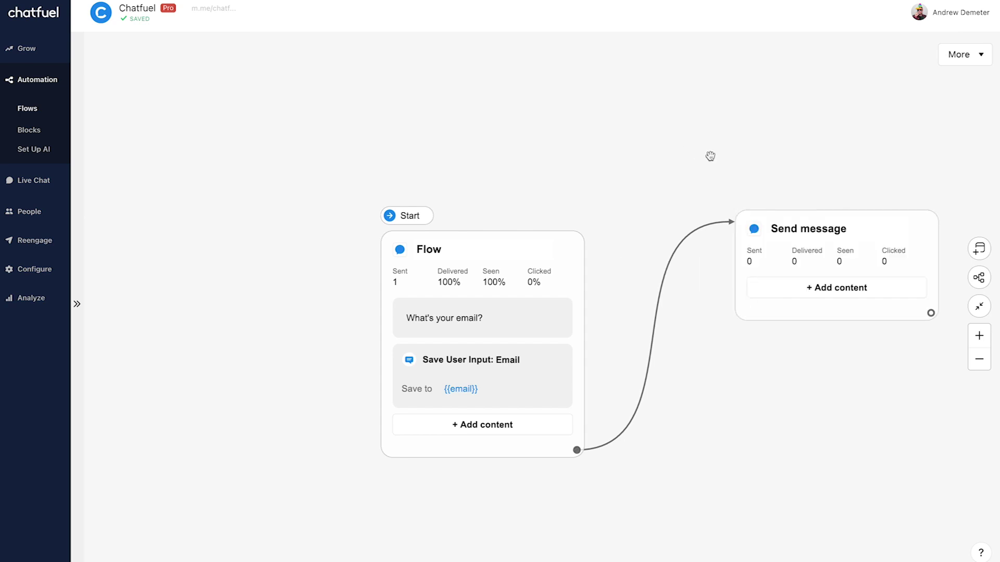
pyautogui.moveTo(710, 156); pyautogui.dragTo(600, 141)
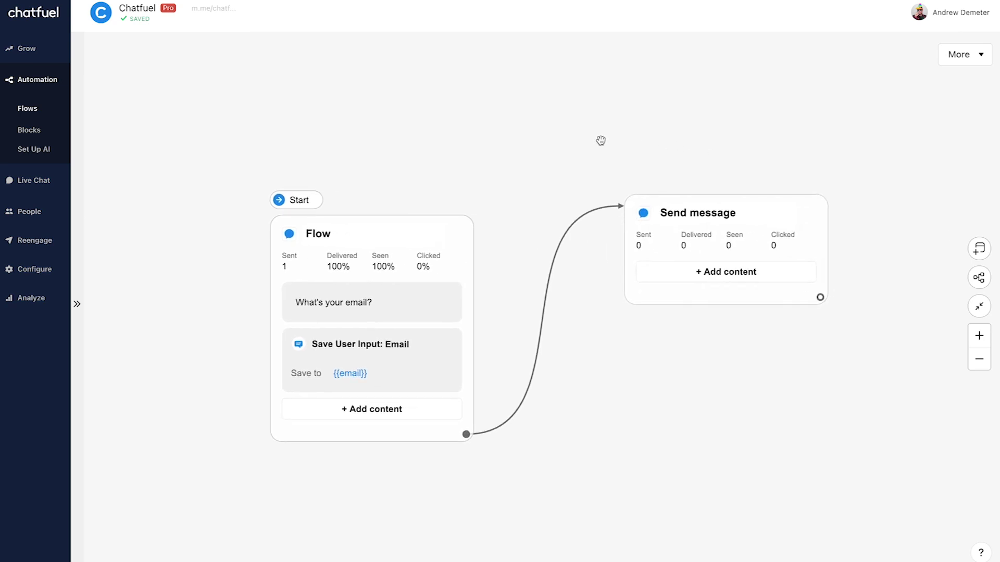
# - Give the Send Message block the text "Your discount code is: 25-OFF"
pyautogui.click(779, 275)
pyautogui.click(815, 286)
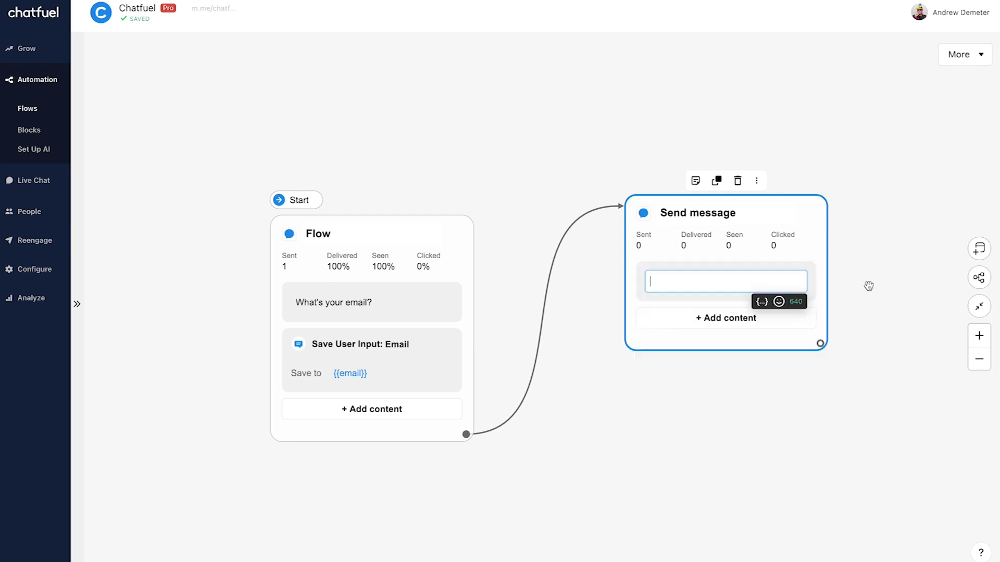
pyautogui.write('Your discou')
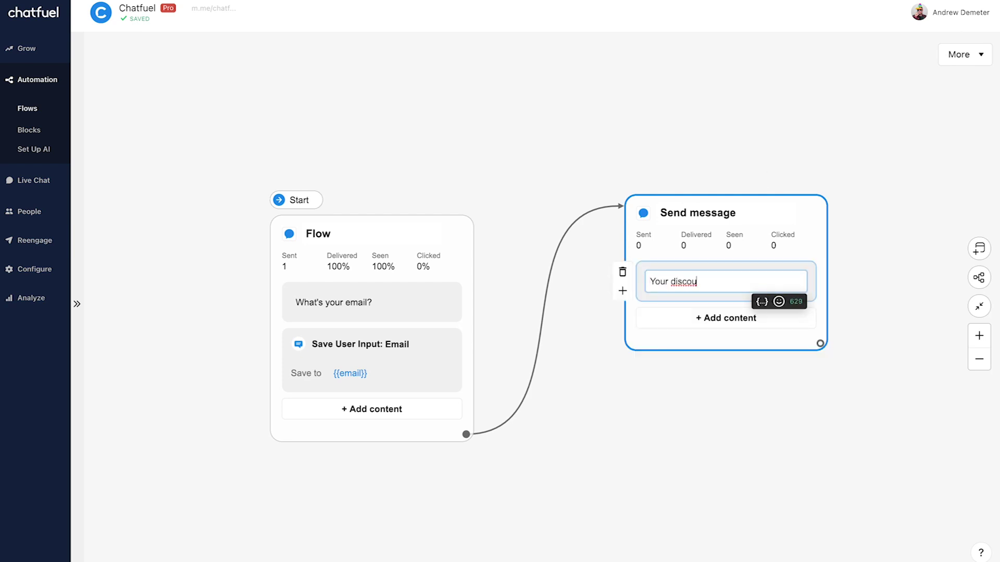
pyautogui.write('nt code is: 25-OFF')
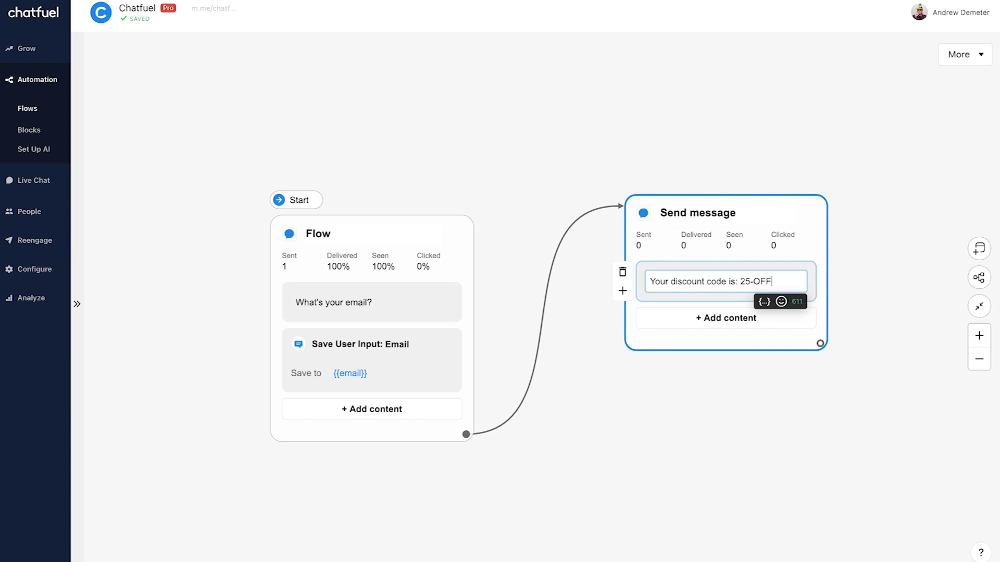
pyautogui.click(503, 140)
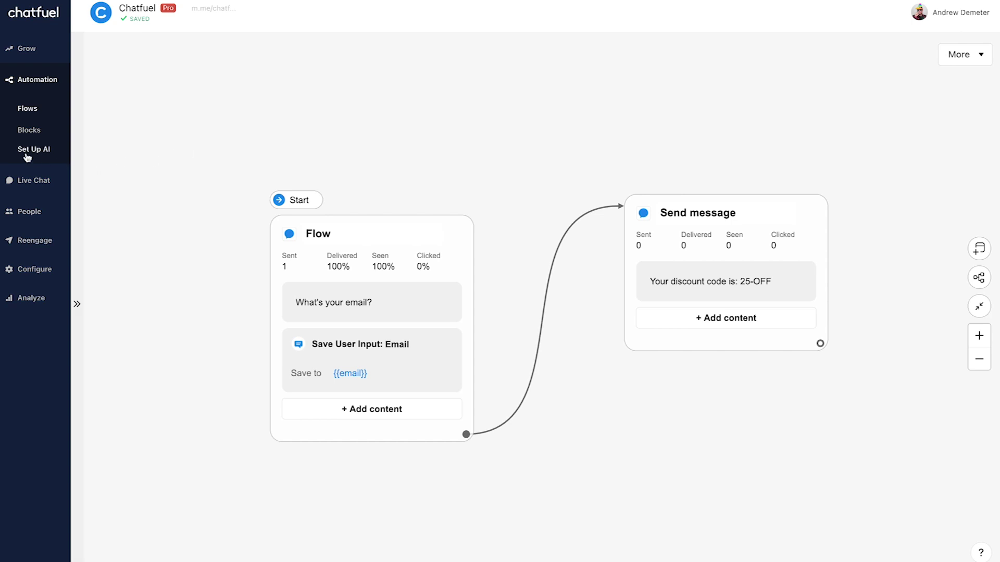
pyautogui.click(55, 156)
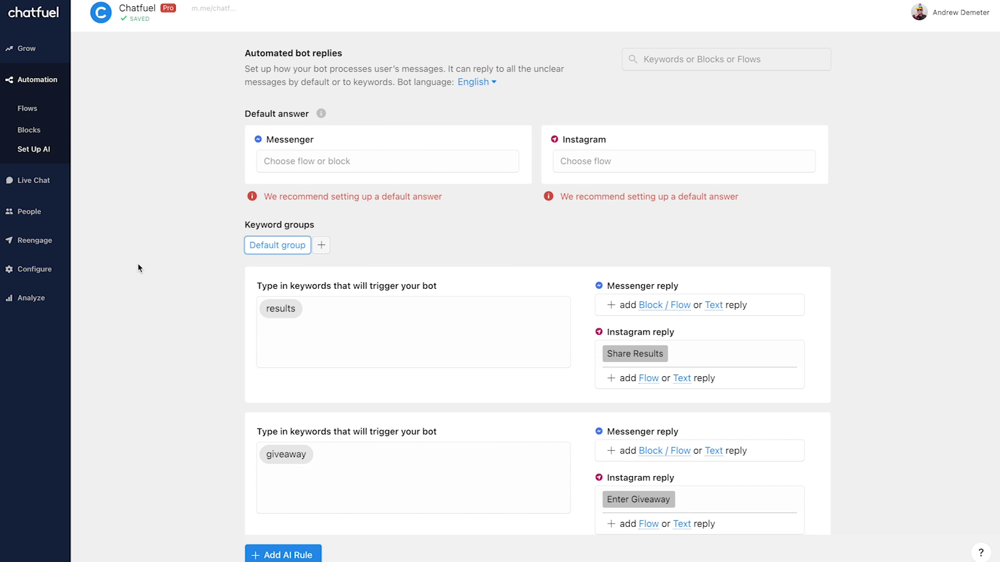
# - Create a "promo" keyword rule that replies on Instagram with the Promo flow
pyautogui.click(287, 556)
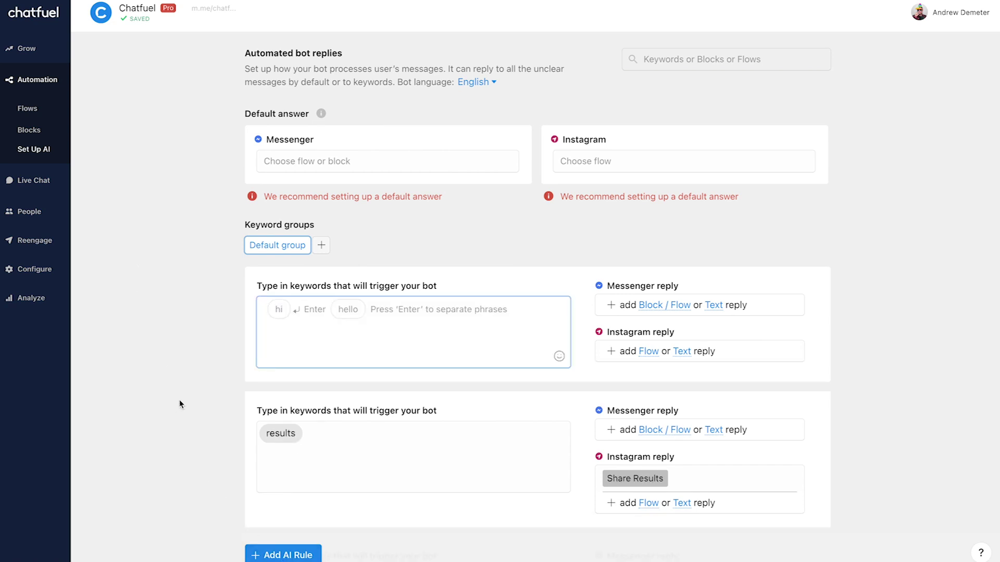
pyautogui.write('promo')
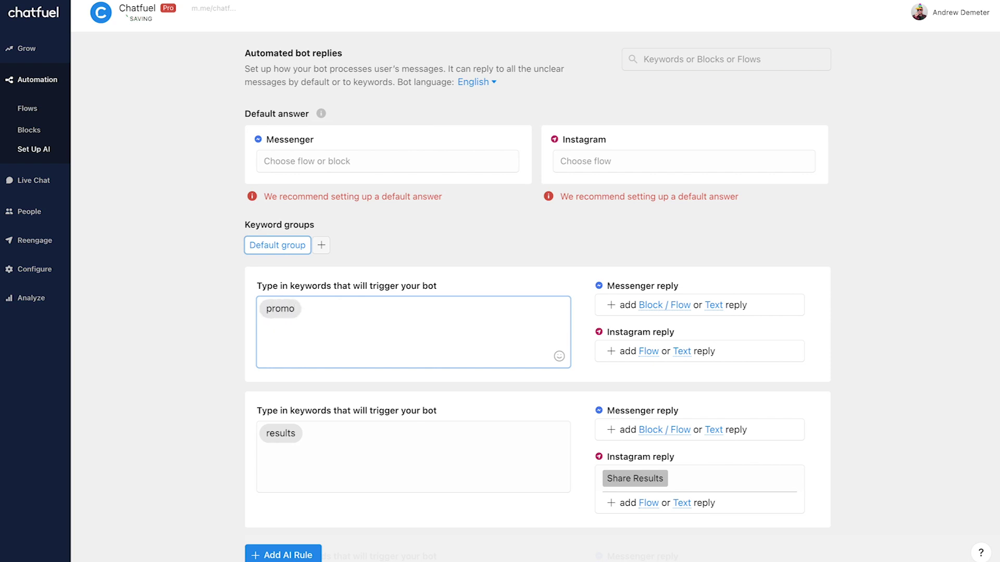
pyautogui.click(645, 354)
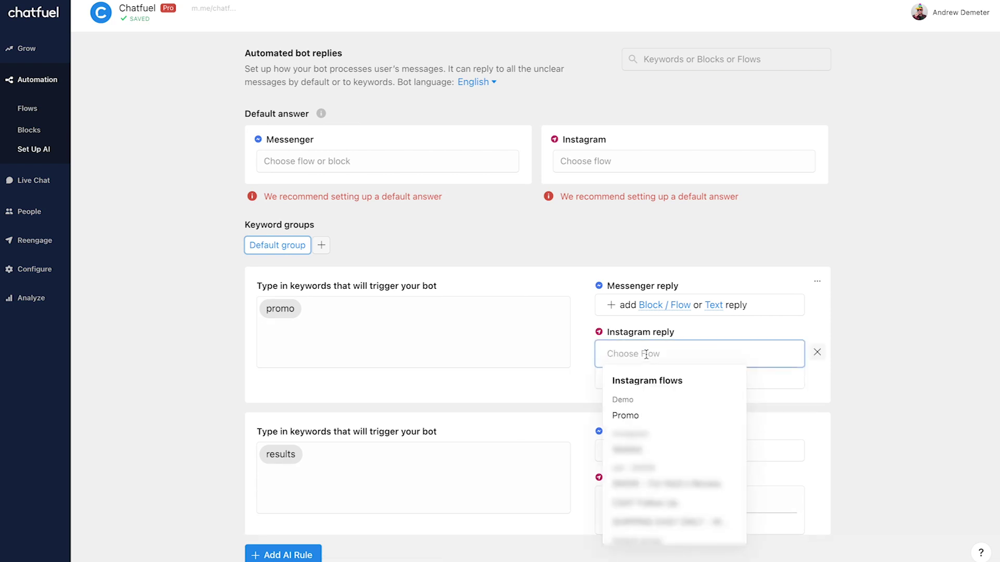
pyautogui.click(661, 415)
pyautogui.click(895, 300)
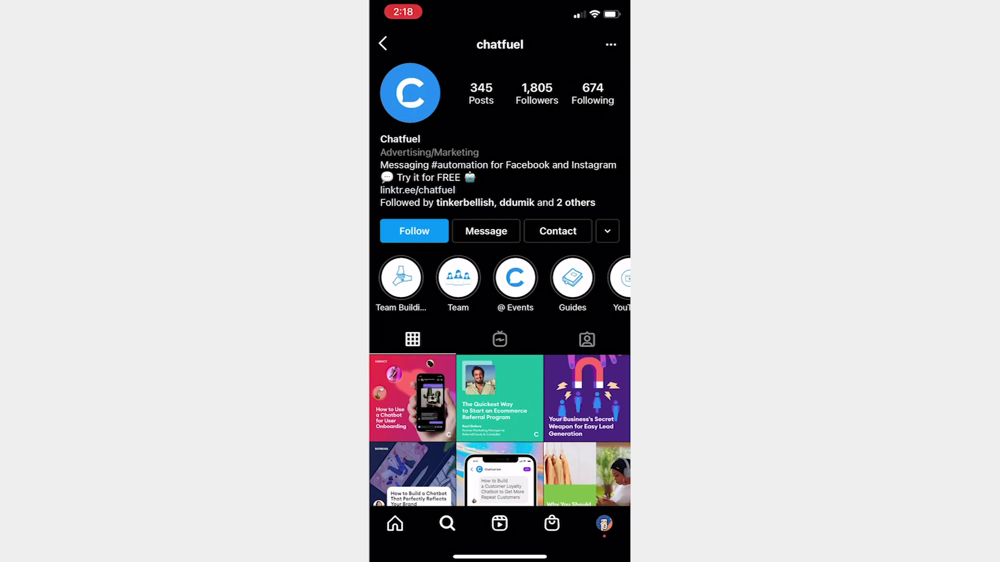
# - Send "Promo" to chatfuel in an Instagram direct message
pyautogui.click(486, 230)
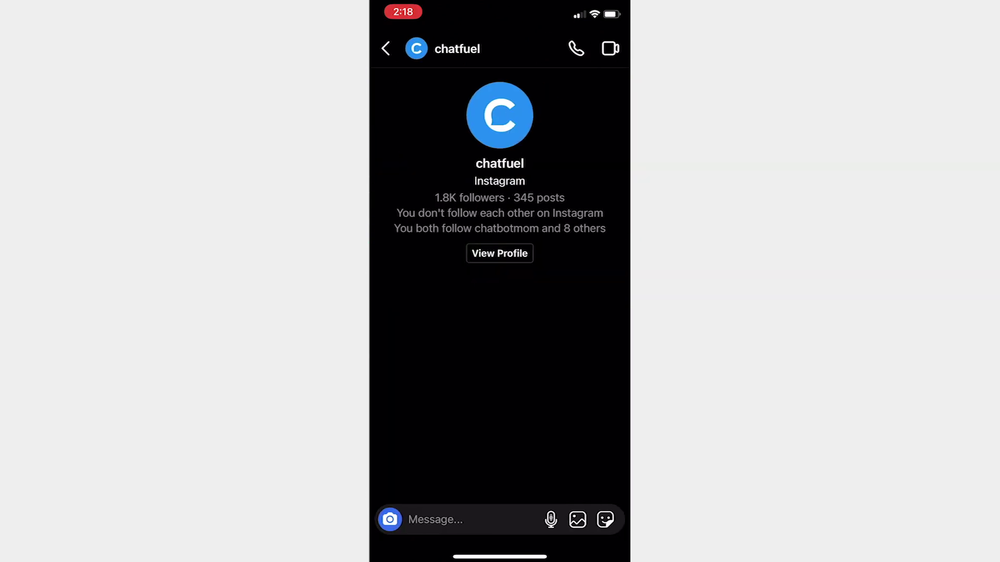
pyautogui.click(495, 518)
pyautogui.write('Promo')
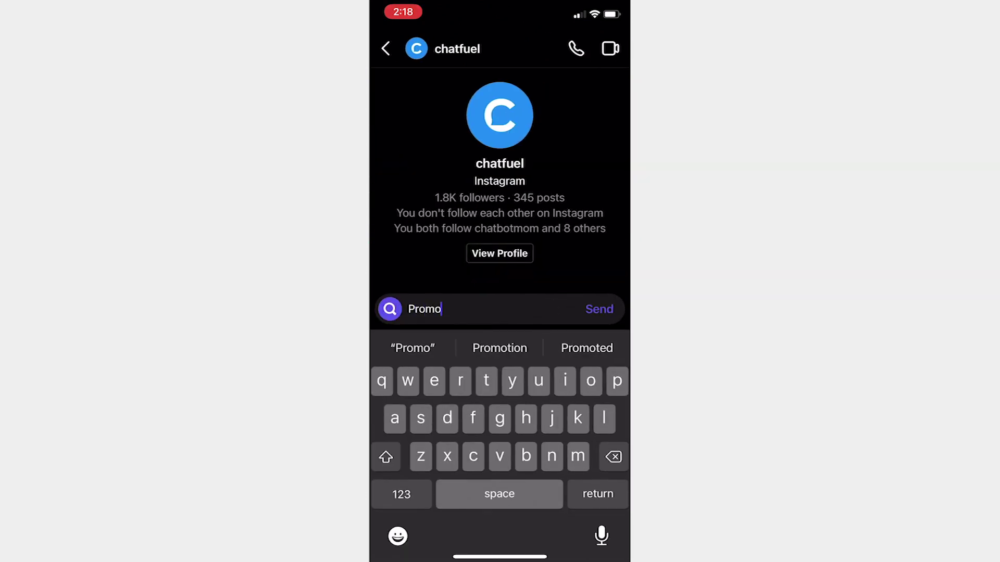
pyautogui.click(599, 309)
pyautogui.scroll(2, 500, 208)
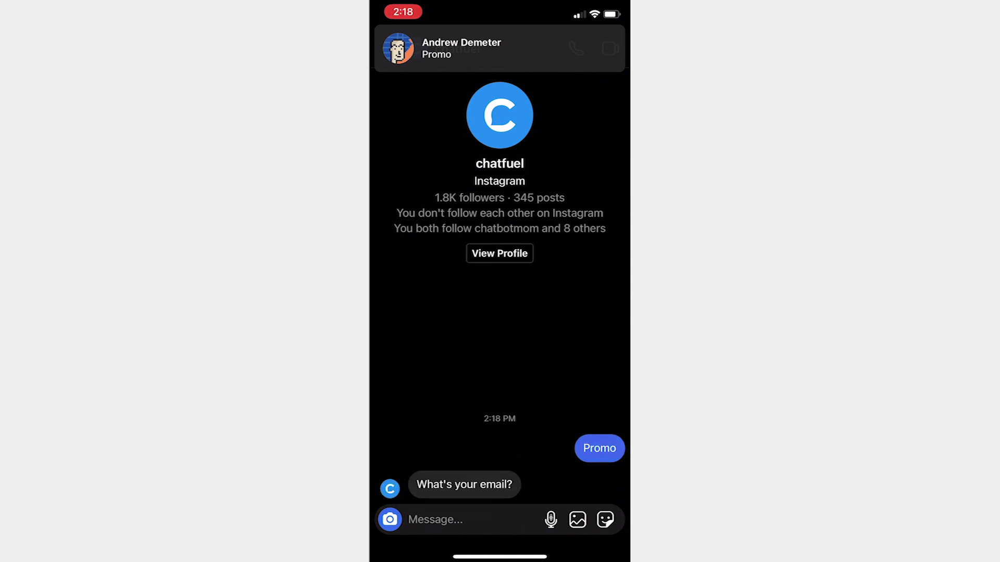
# - Answer the bot's email question with an email address
pyautogui.click(435, 519)
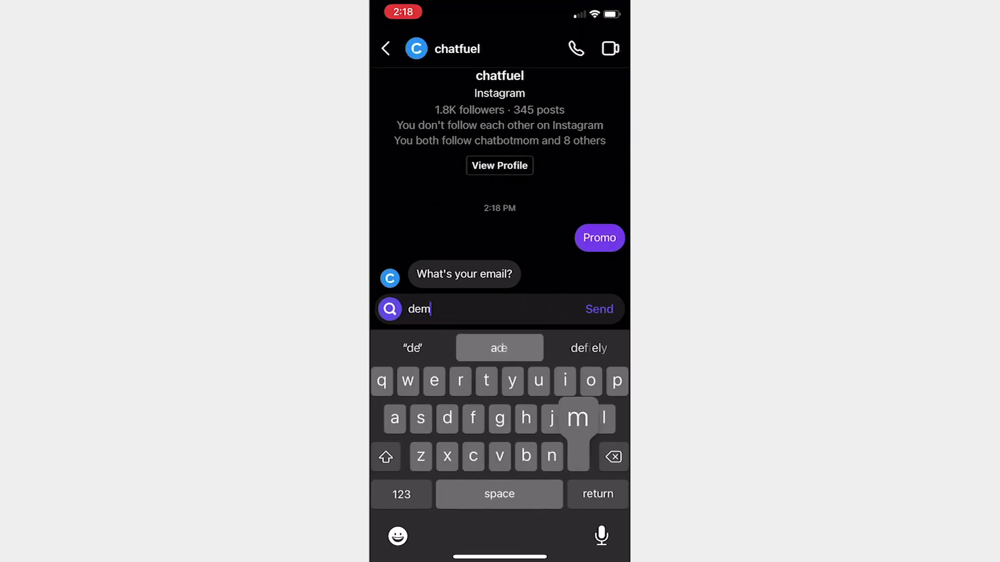
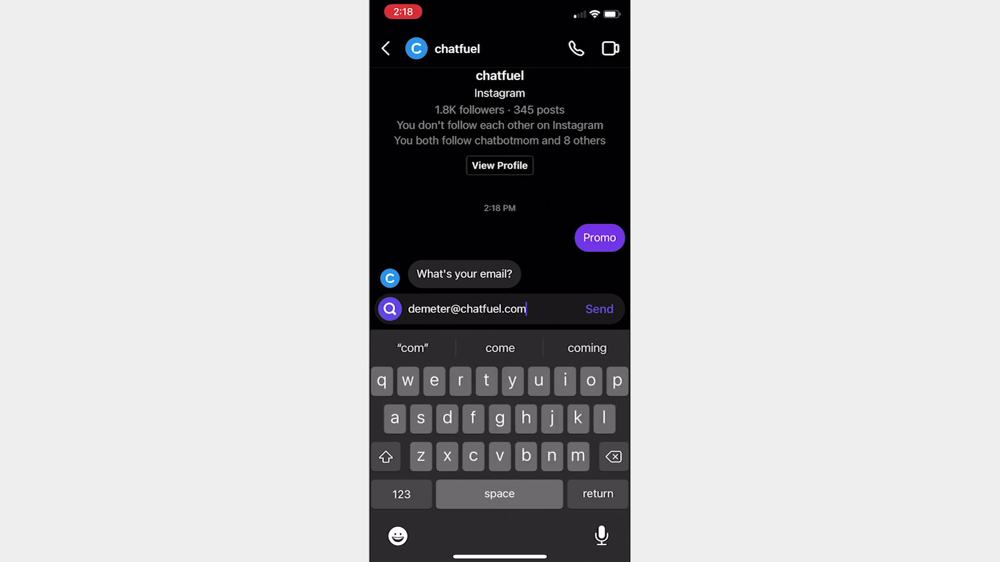
pyautogui.click(599, 309)
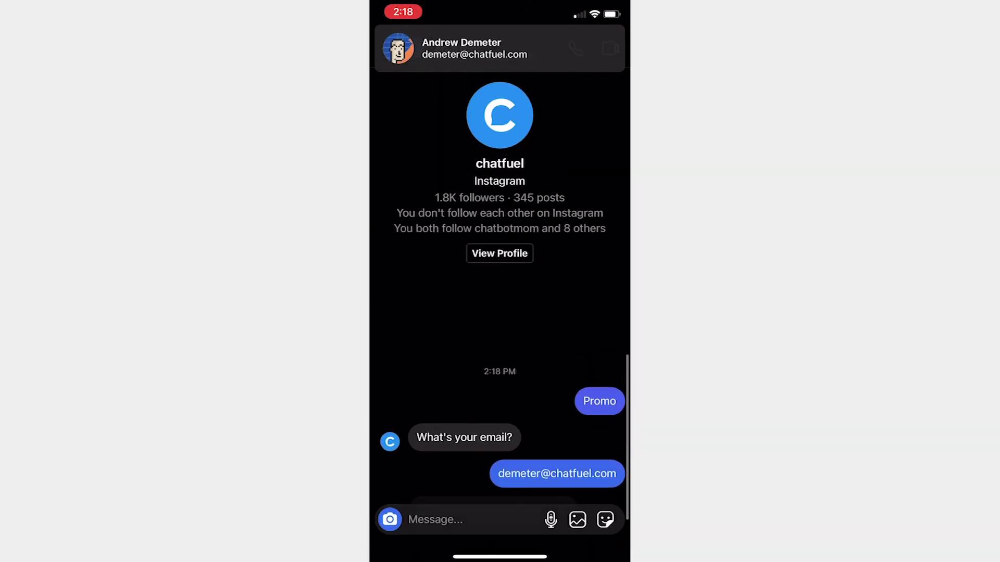